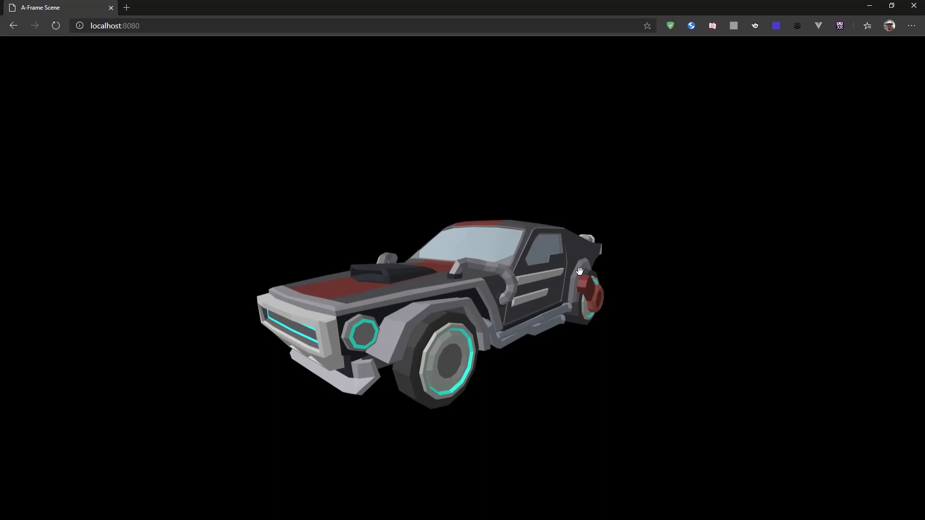
# Open the scene in the A-Frame Inspector with Ctrl+Alt+I and show the shortcuts help.
pyautogui.hotkey('ctrl', 'alt', 'i')
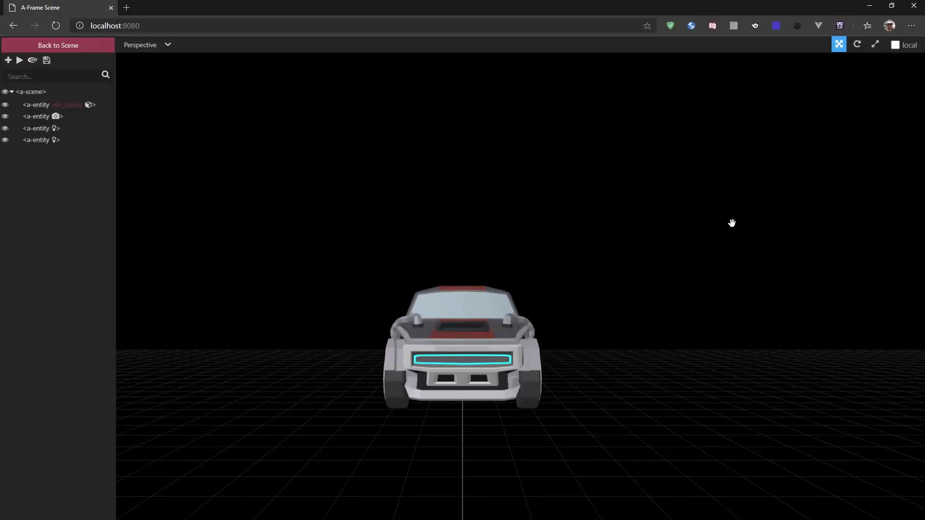
pyautogui.press('h')
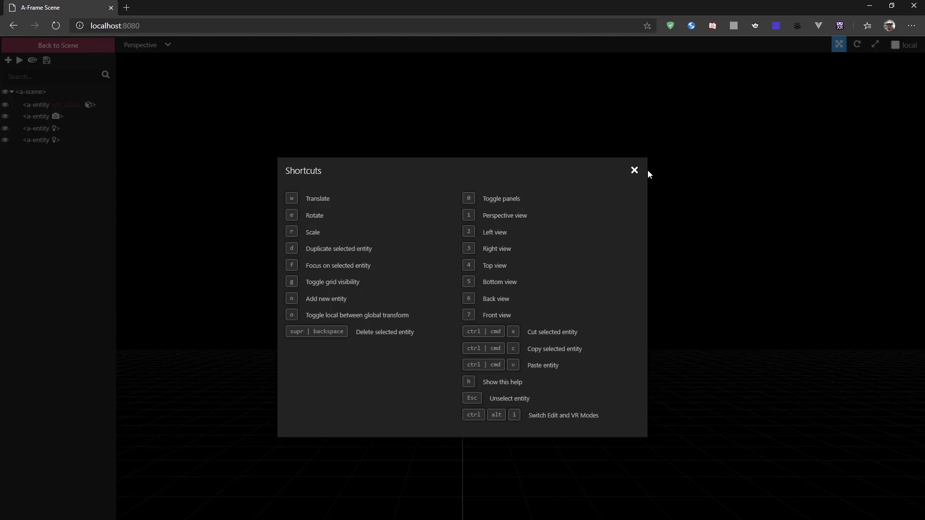
# Close the shortcuts help, try the side, top and perspective views, and select the classic car.
pyautogui.click(633, 170)
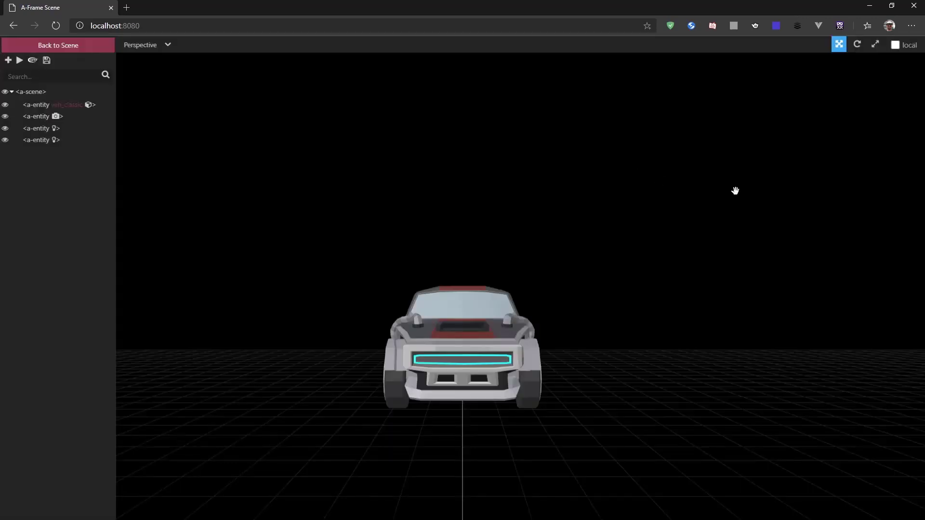
pyautogui.press('1')
pyautogui.press('3')
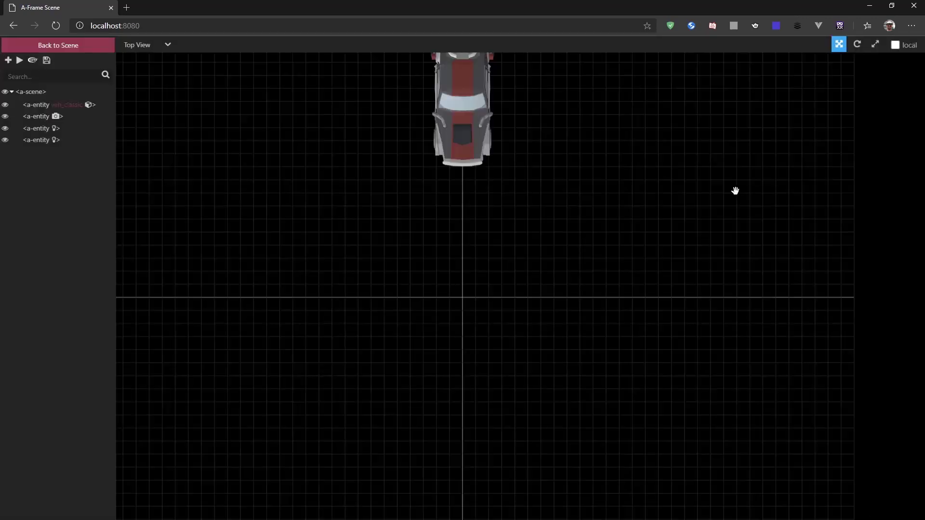
pyautogui.press('0')
pyautogui.moveTo(735, 191); pyautogui.dragTo(667, 400)
pyautogui.click(667, 399)
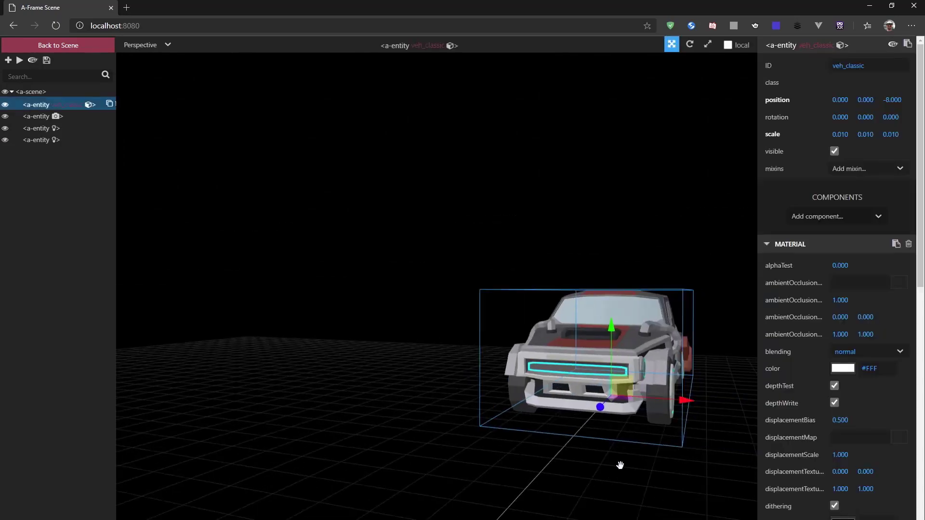
pyautogui.moveTo(662, 447); pyautogui.dragTo(752, 266)
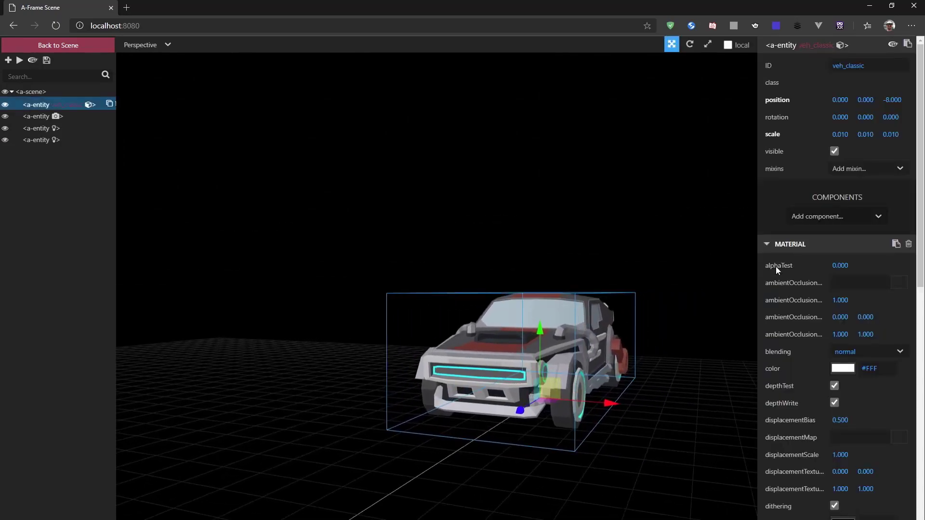
# Cycle through the rotate, scale and translate gizmos, then nudge the car along its depth axis.
pyautogui.press('e')
pyautogui.press('r')
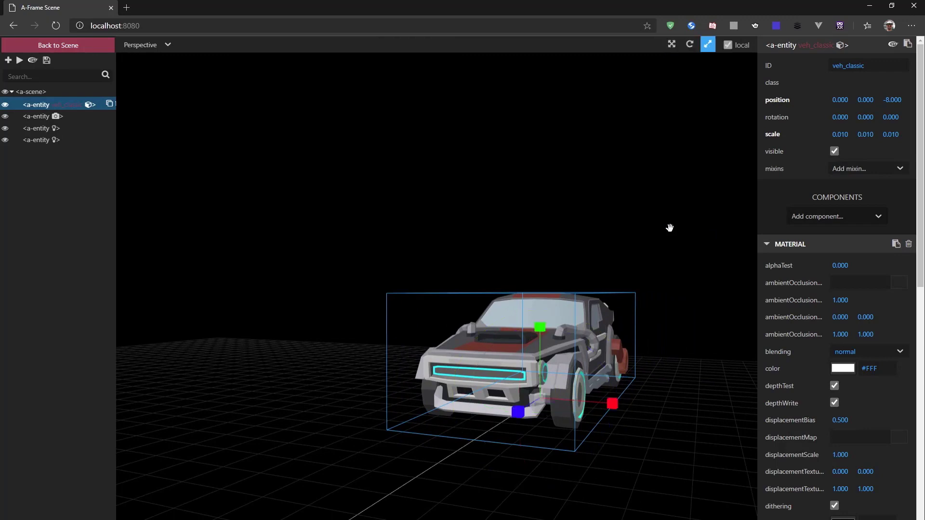
pyautogui.press('w')
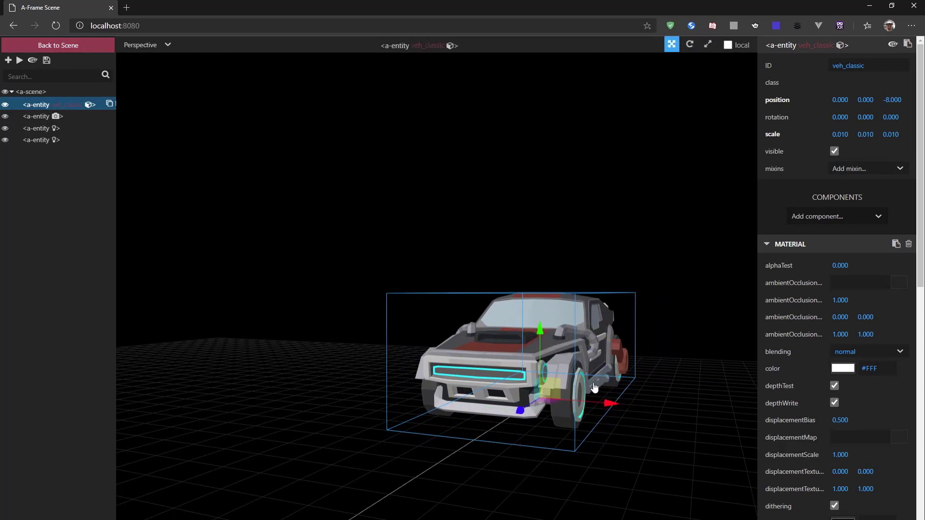
pyautogui.moveTo(529, 415)
pyautogui.mouseDown()
pyautogui.moveTo(433, 458)
pyautogui.moveTo(523, 419)
pyautogui.mouseUp()
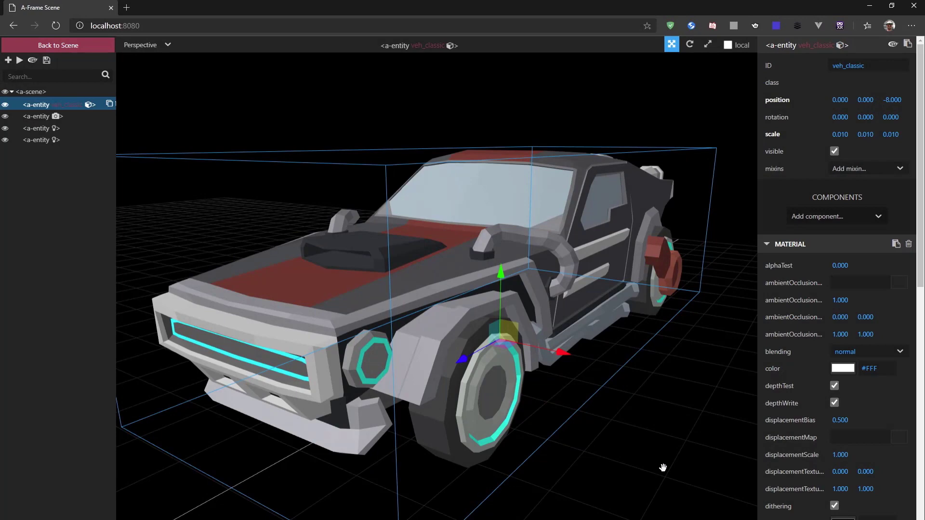
# Raise the classic car above the grid with the green gizmo arrow.
pyautogui.moveTo(501, 294)
pyautogui.mouseDown()
pyautogui.moveTo(514, 256)
pyautogui.moveTo(513, 289)
pyautogui.mouseUp()
pyautogui.scroll(-8, 808, 314)
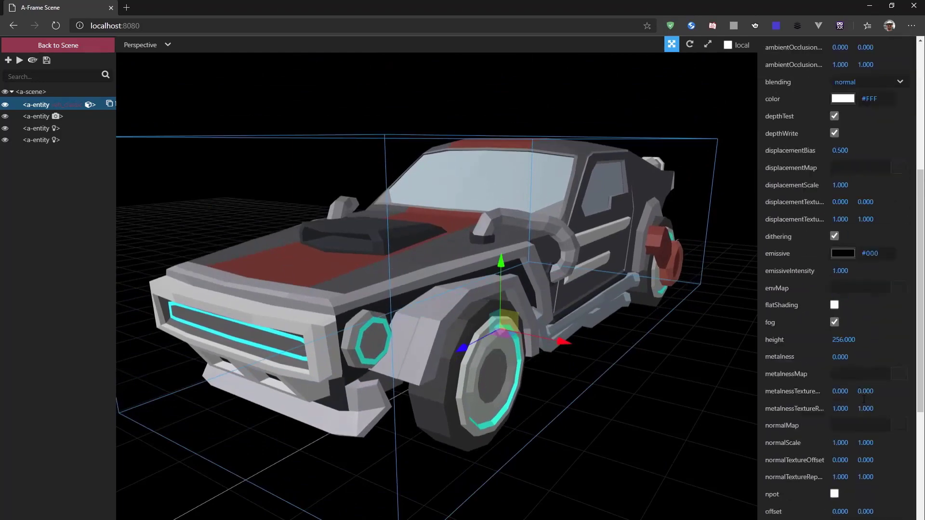
pyautogui.scroll(-3, 852, 477)
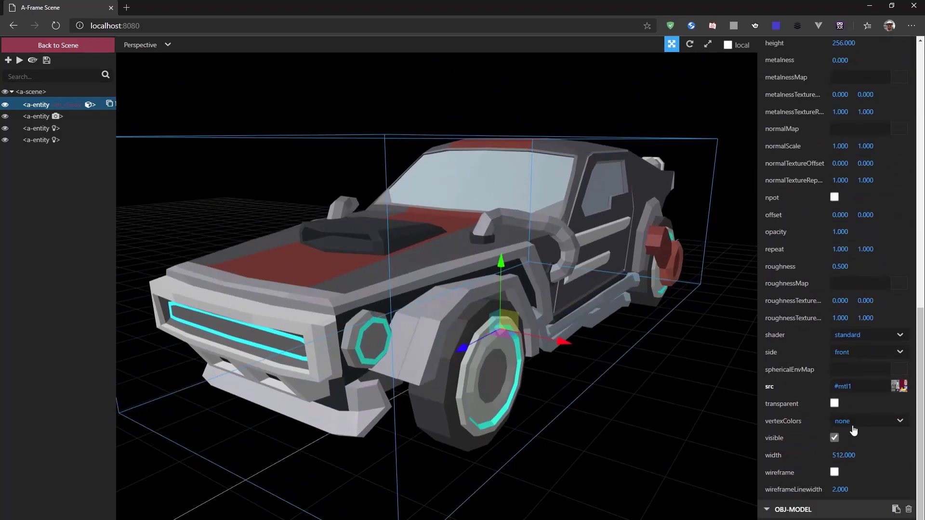
# Try the mtl2 texture on the car's material, then switch it to the red mtl3 texture.
pyautogui.click(897, 388)
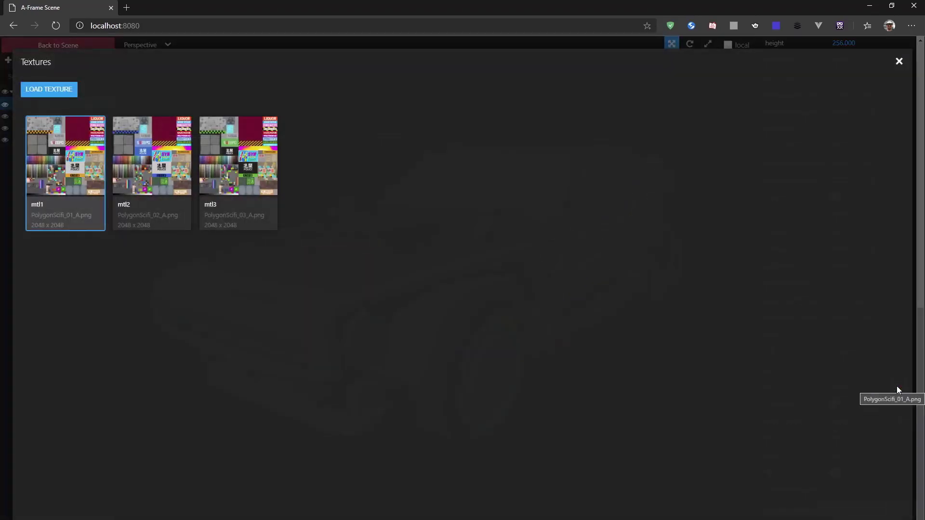
pyautogui.click(161, 179)
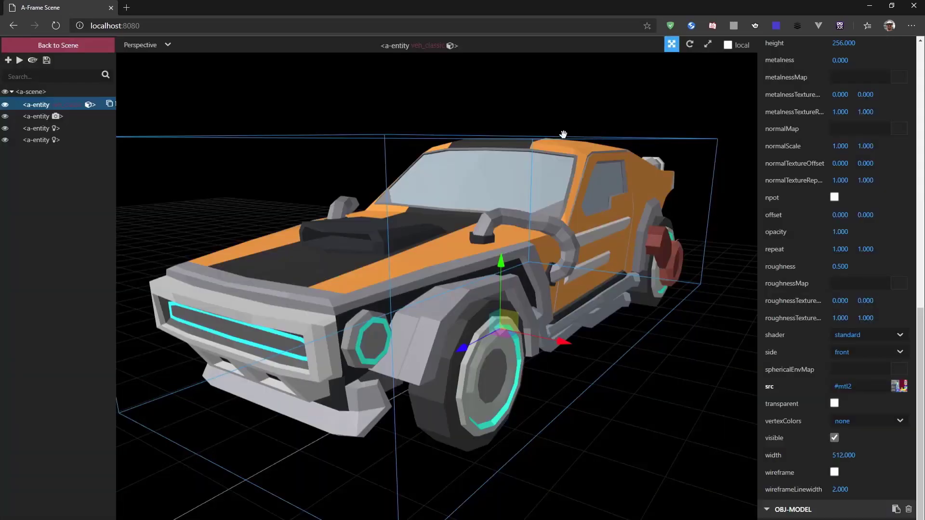
pyautogui.click(897, 387)
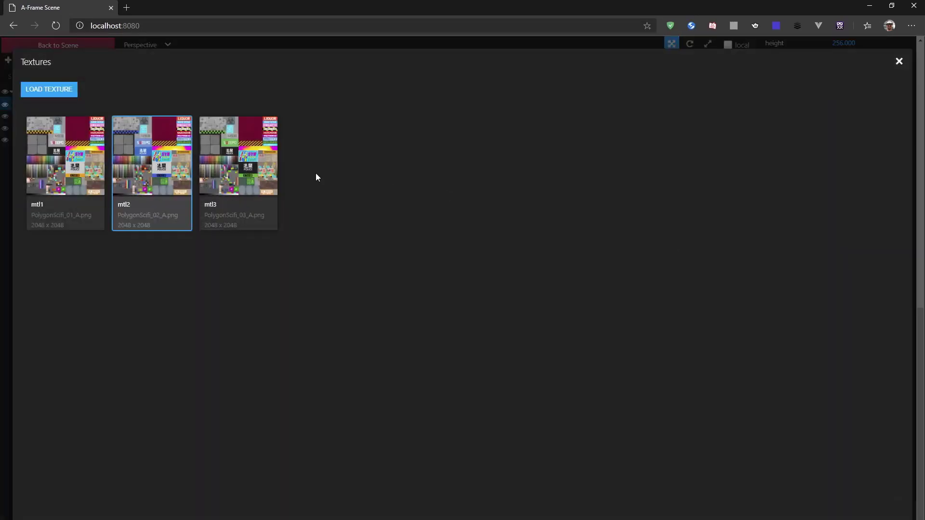
pyautogui.click(224, 160)
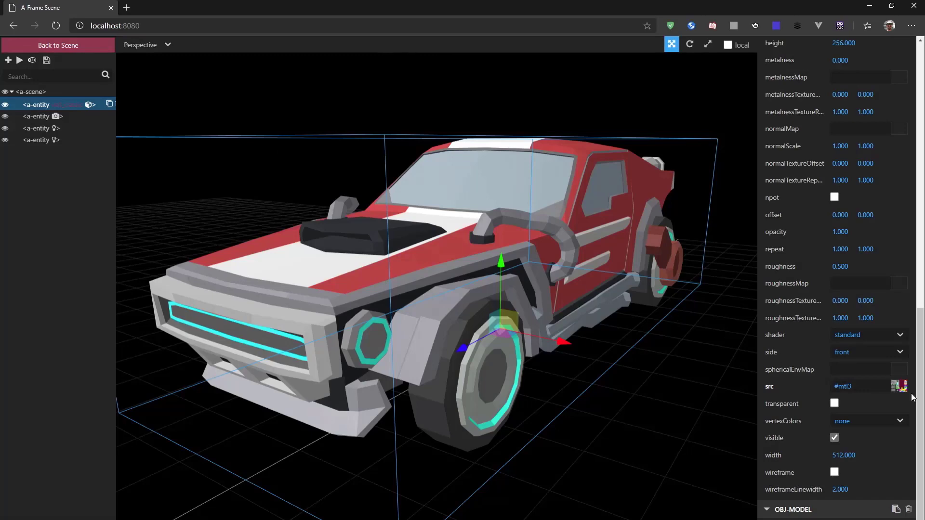
pyautogui.click(899, 387)
# Load /PolygonScifi_04_A.png as texture polygonscifi_04_a and apply it to the classic car.
pyautogui.click(50, 91)
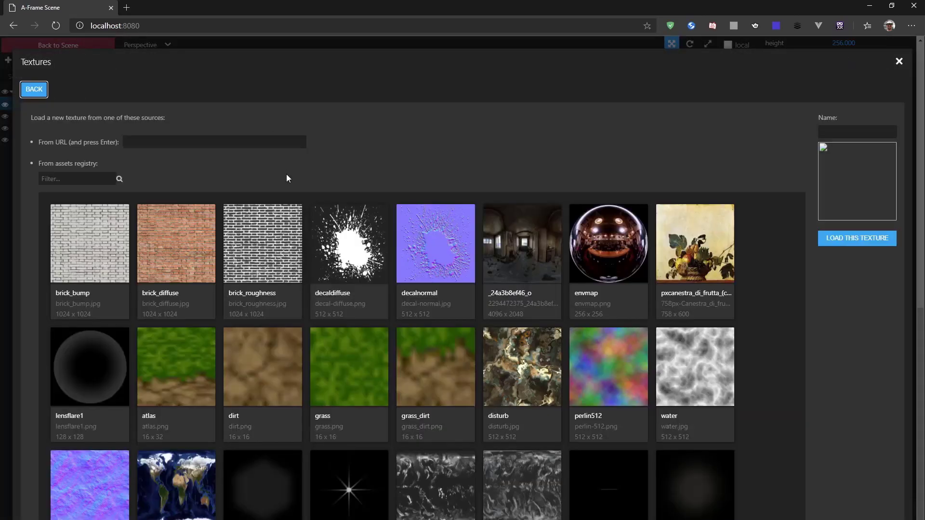
pyautogui.click(227, 141)
pyautogui.write('PolygonScifi_04_A.png')
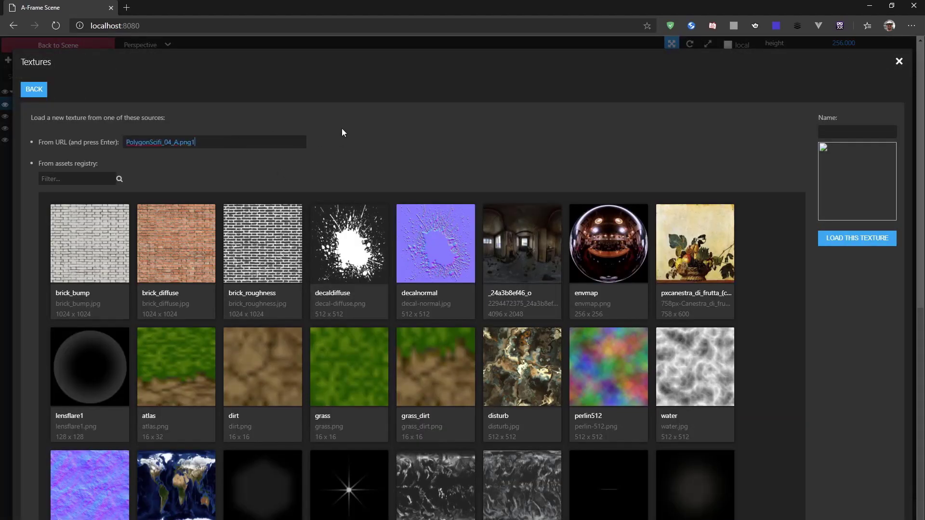
pyautogui.press('Home')
pyautogui.write('/')
pyautogui.press('Return')
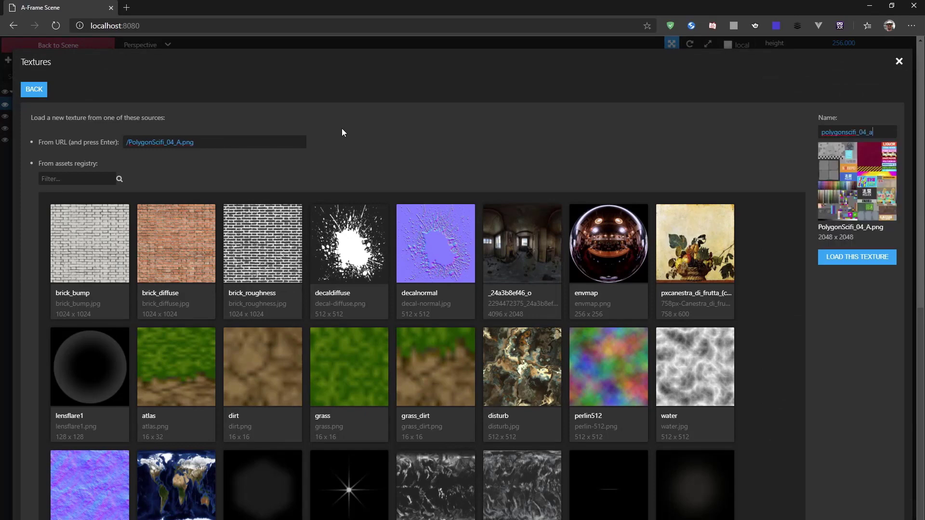
pyautogui.click(866, 258)
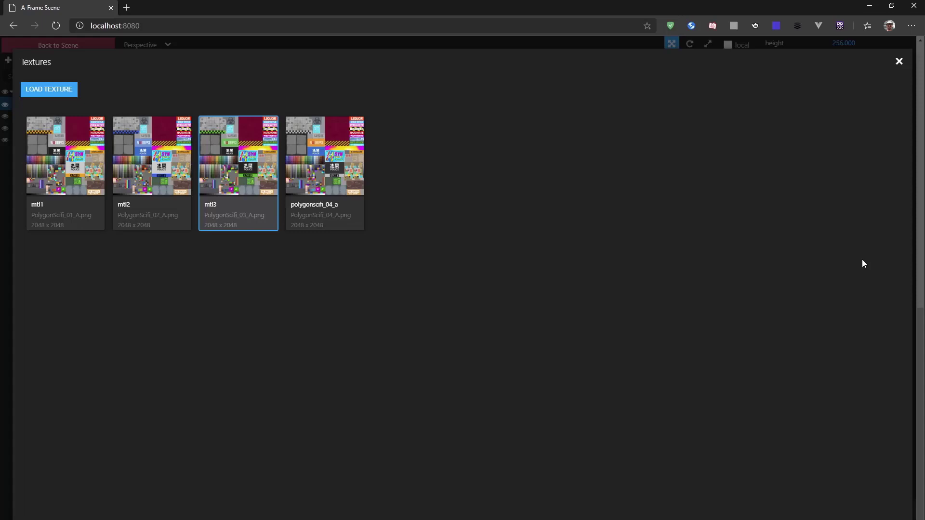
pyautogui.click(321, 159)
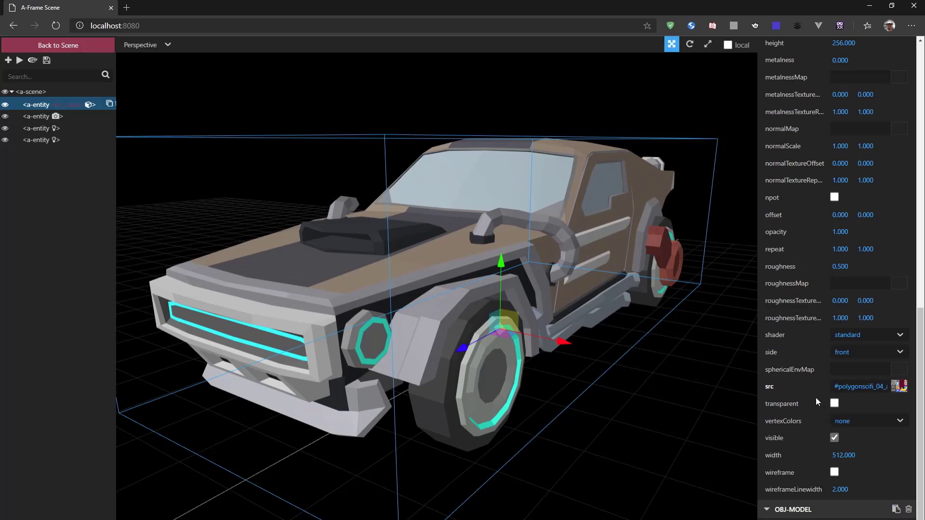
pyautogui.scroll(8, 816, 398)
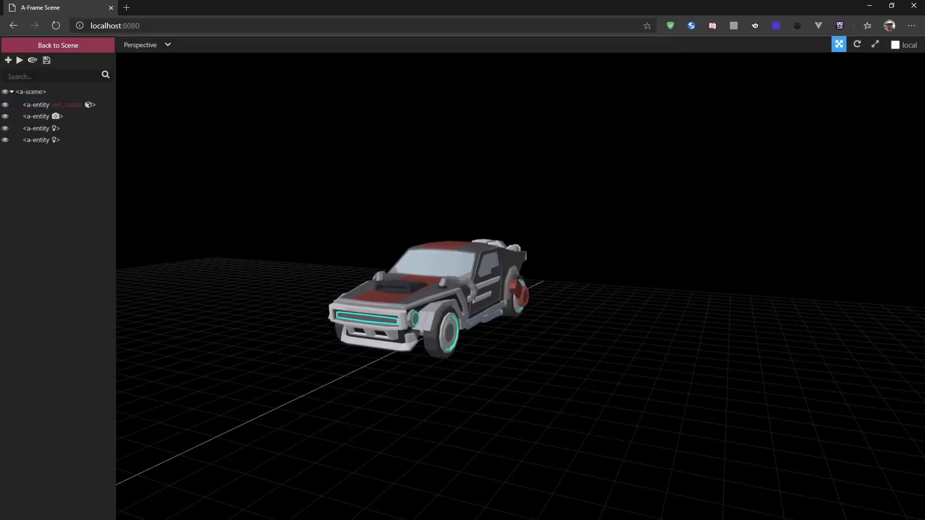
# Add a new empty entity and attach an obj-model component to it.
pyautogui.click(8, 61)
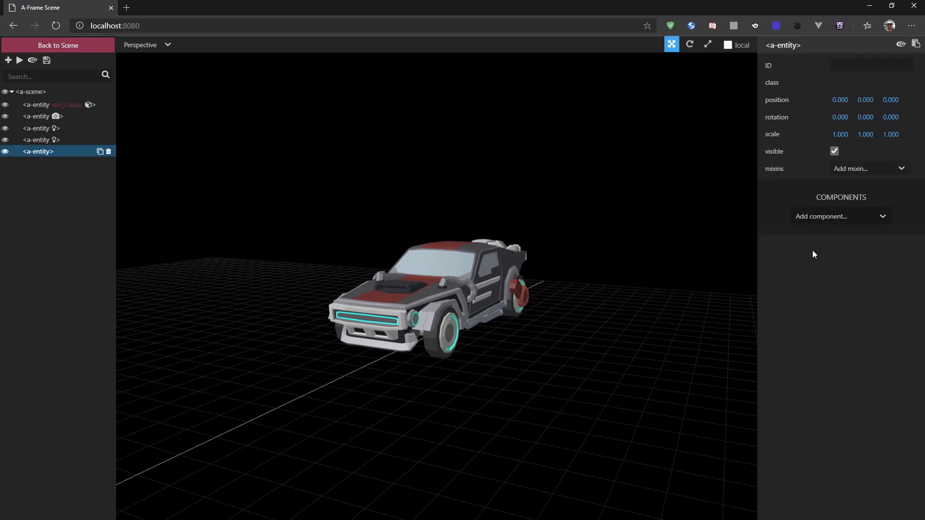
pyautogui.click(837, 217)
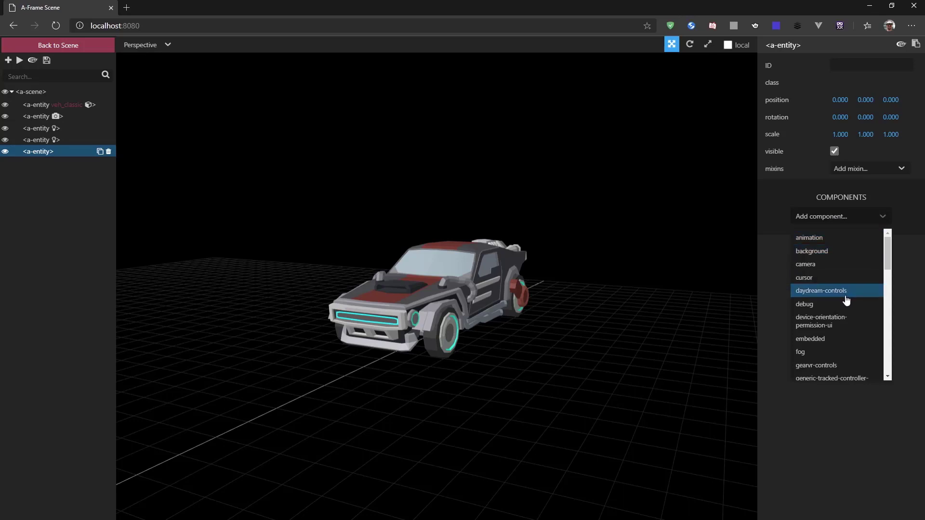
pyautogui.scroll(-3, 846, 304)
pyautogui.scroll(-3, 846, 304)
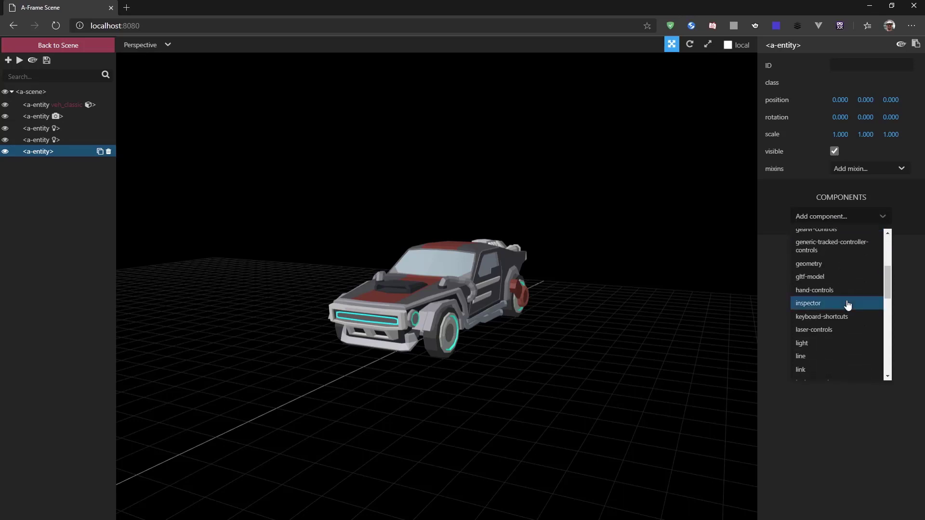
pyautogui.scroll(-2, 846, 305)
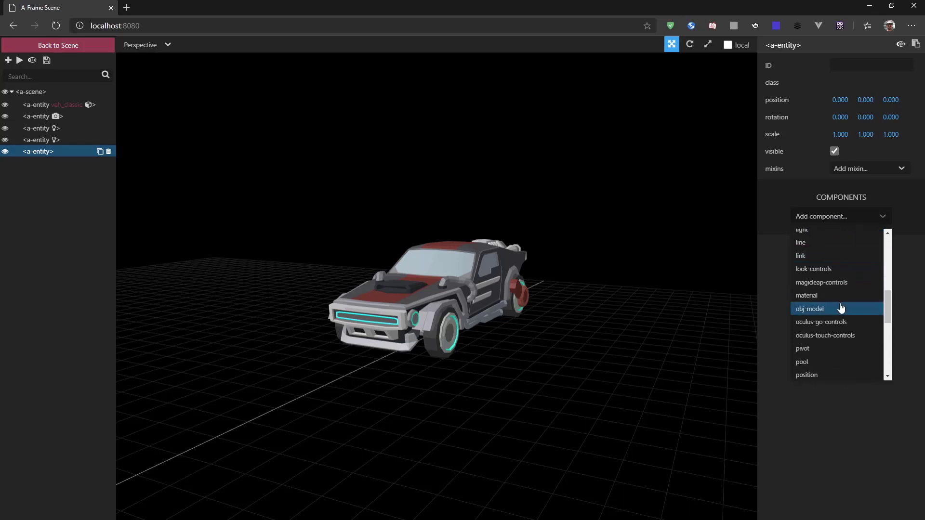
pyautogui.click(839, 309)
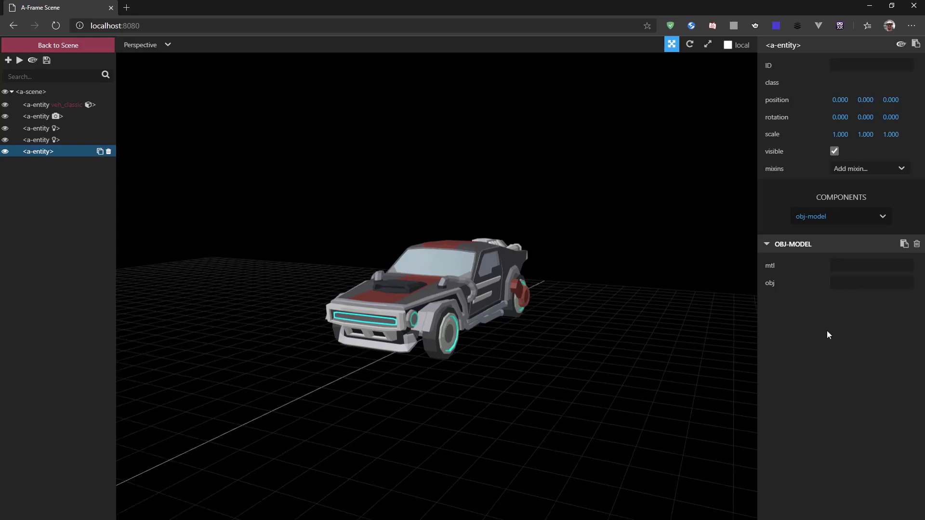
# Load SM_Veh_Future_01.obj, scale it to 0.01 on X, Y and Z, and slide it beside the classic car.
pyautogui.write('SM_Veh_Future_01.obj')
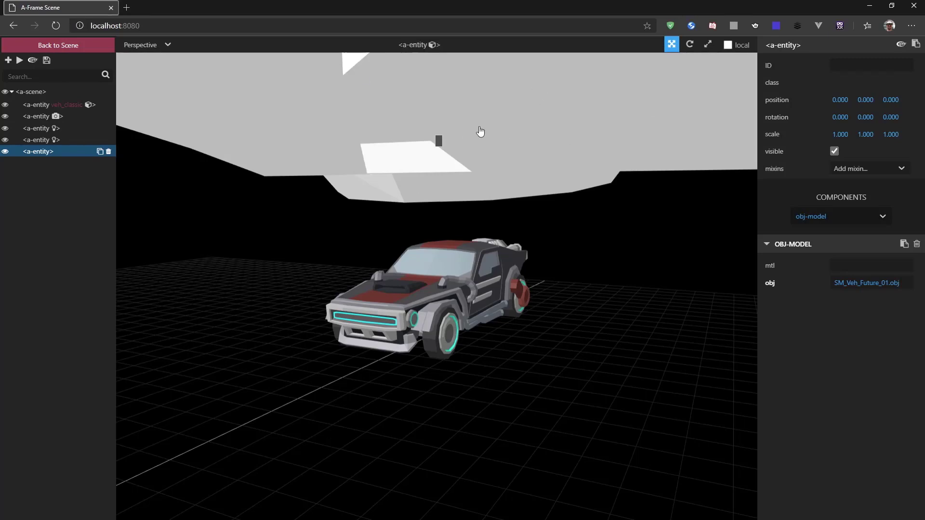
pyautogui.click(841, 134)
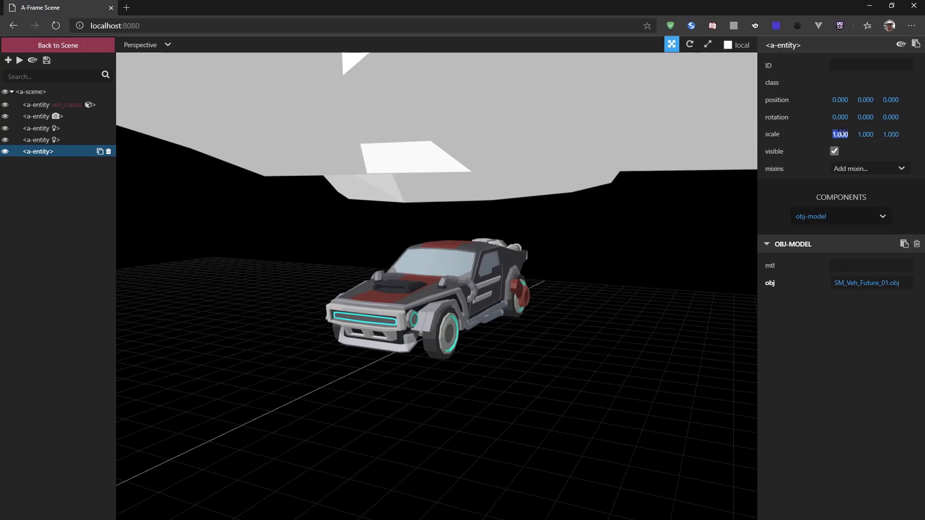
pyautogui.write('0.01')
pyautogui.press('Tab')
pyautogui.write('0.01')
pyautogui.press('Tab')
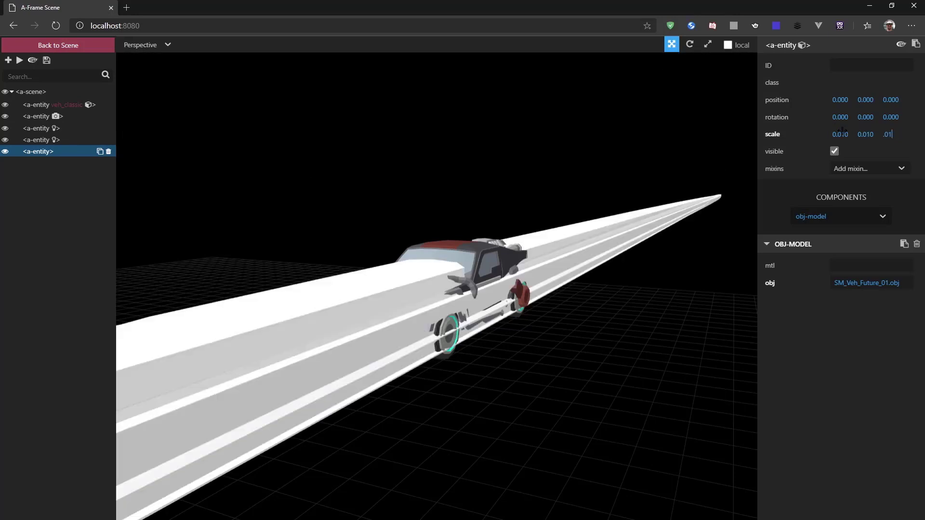
pyautogui.write('0.01')
pyautogui.press('Tab')
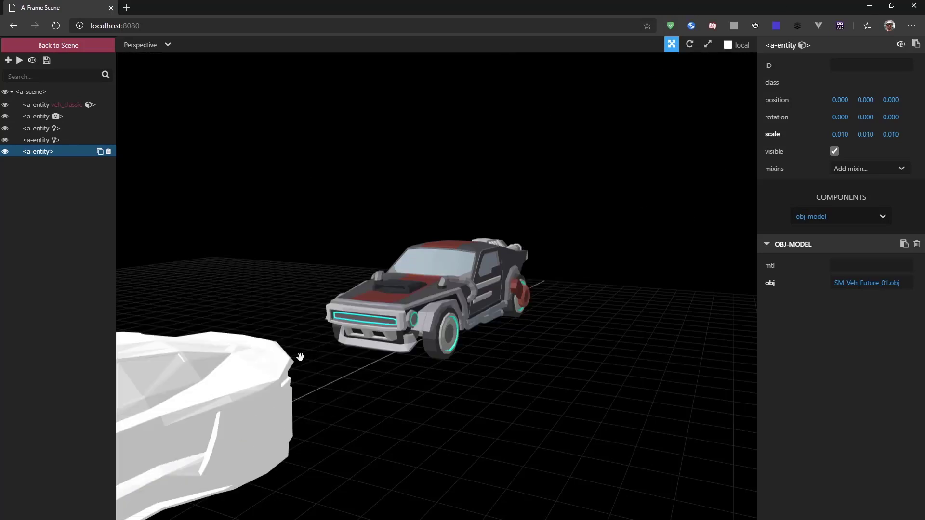
pyautogui.moveTo(174, 421); pyautogui.dragTo(262, 474)
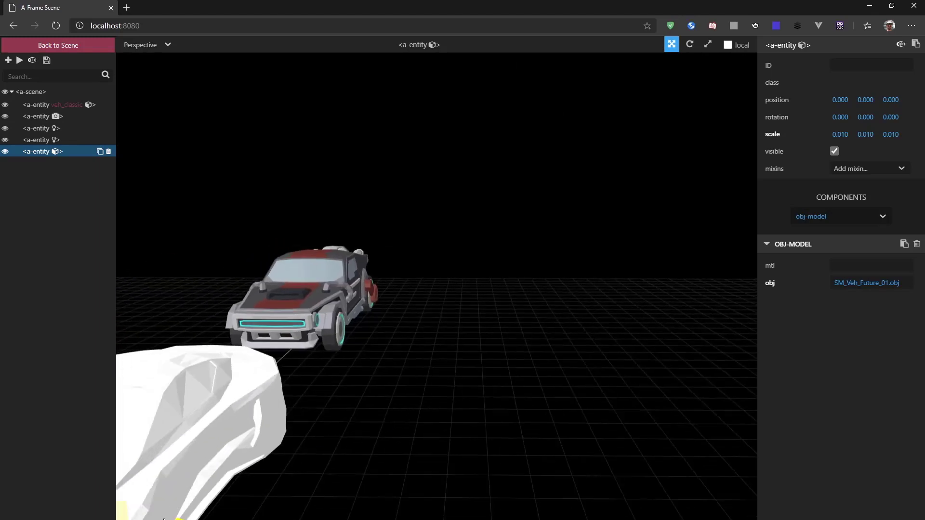
pyautogui.moveTo(263, 514); pyautogui.dragTo(476, 330)
# Give the future car a material component using the mtl1 texture and nudge it slightly along X.
pyautogui.moveTo(611, 366); pyautogui.dragTo(534, 377, button='right')
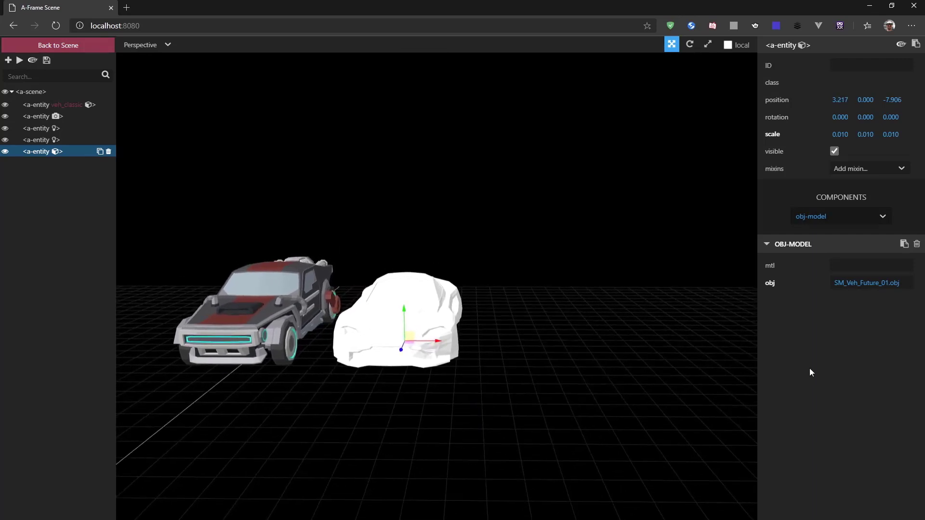
pyautogui.click(842, 217)
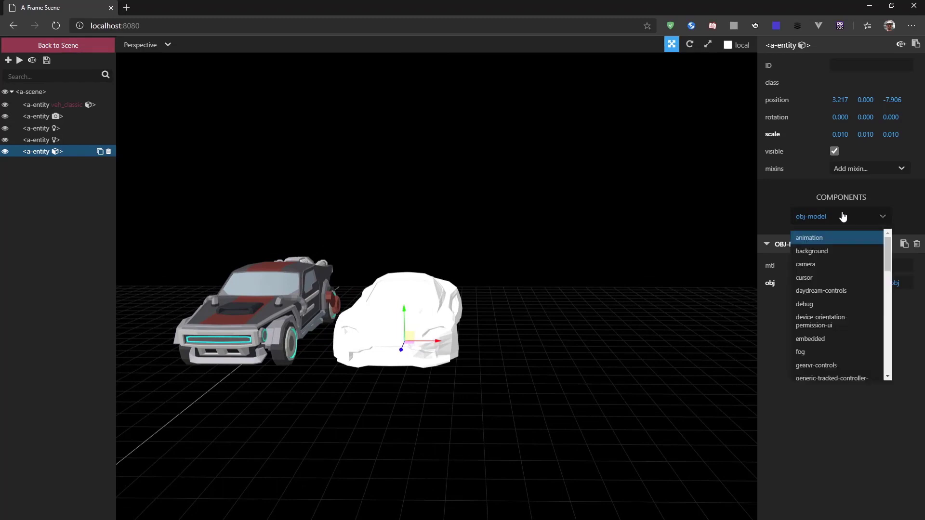
pyautogui.scroll(-3, 844, 316)
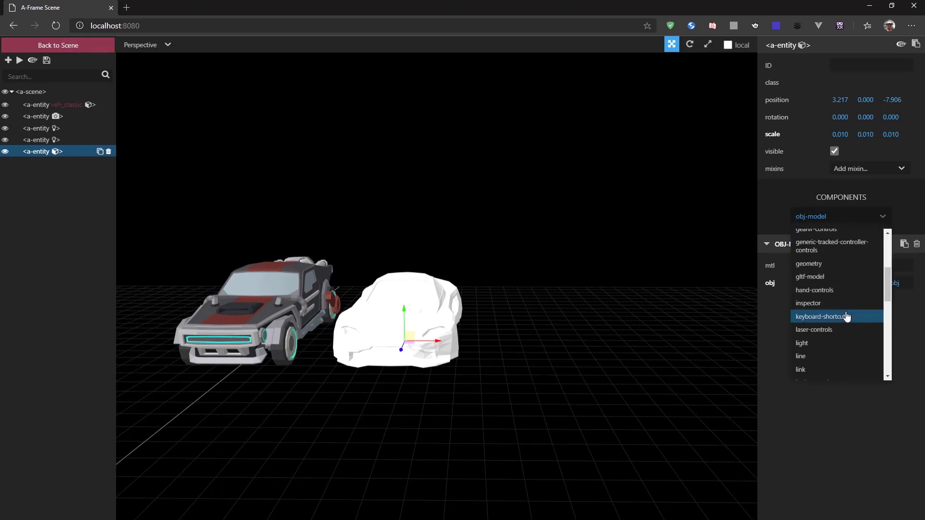
pyautogui.scroll(-3, 846, 315)
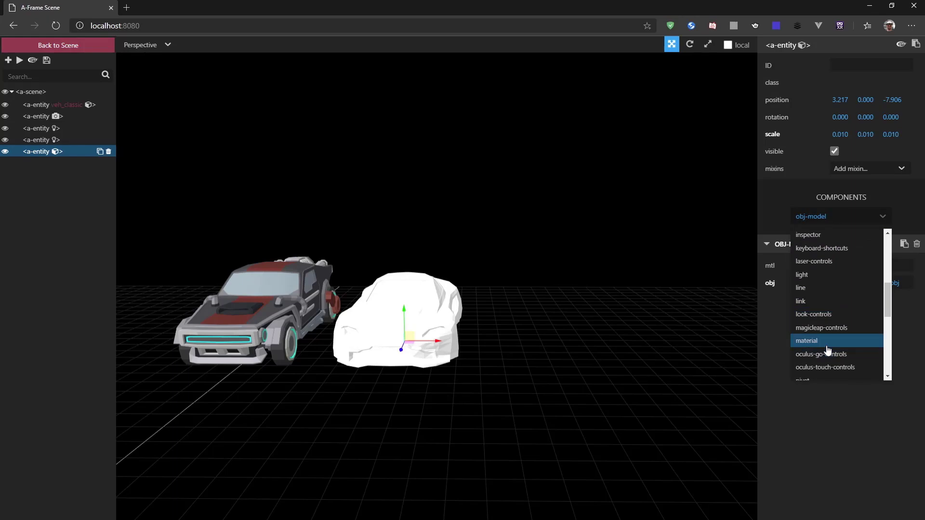
pyautogui.click(826, 345)
pyautogui.scroll(-10, 823, 416)
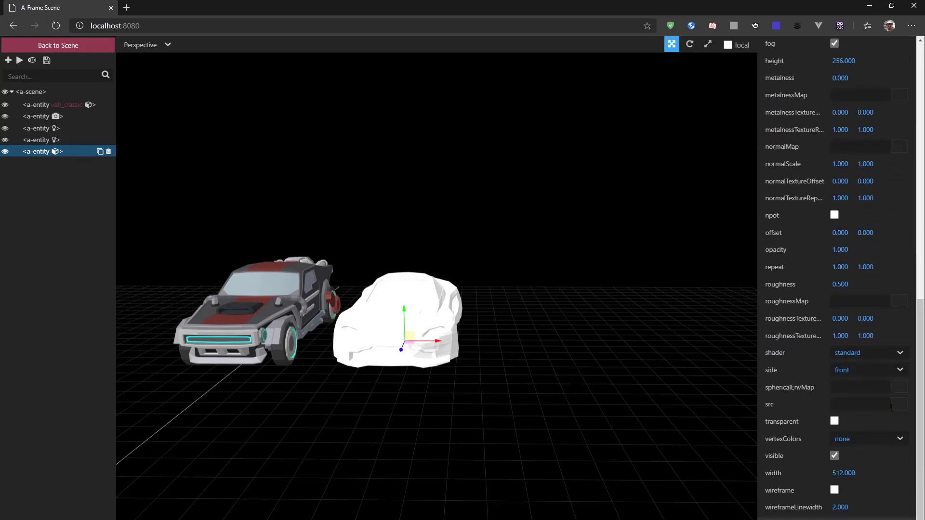
pyautogui.click(897, 406)
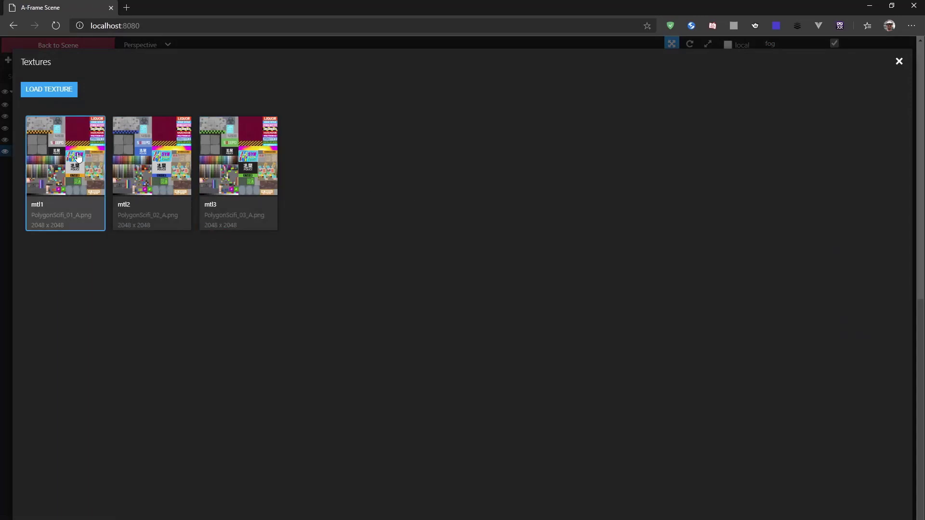
pyautogui.click(96, 159)
pyautogui.moveTo(428, 348); pyautogui.dragTo(433, 348)
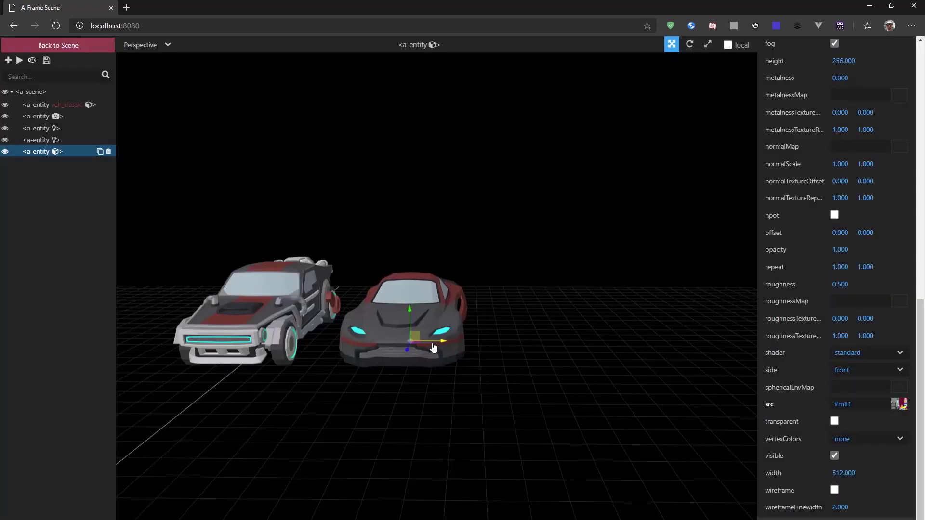
pyautogui.moveTo(587, 362); pyautogui.dragTo(596, 392)
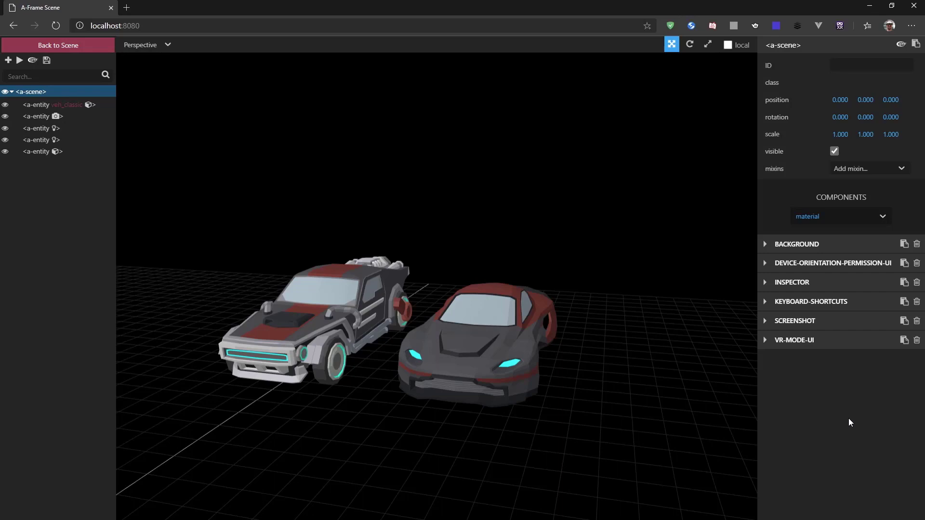
# Select the future car entity and export it to GLTF.
pyautogui.click(33, 60)
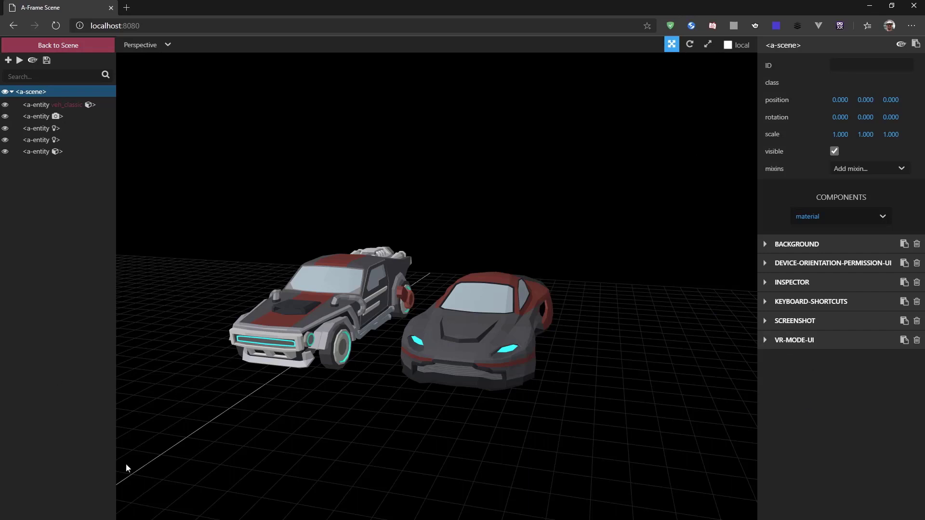
pyautogui.click(519, 296)
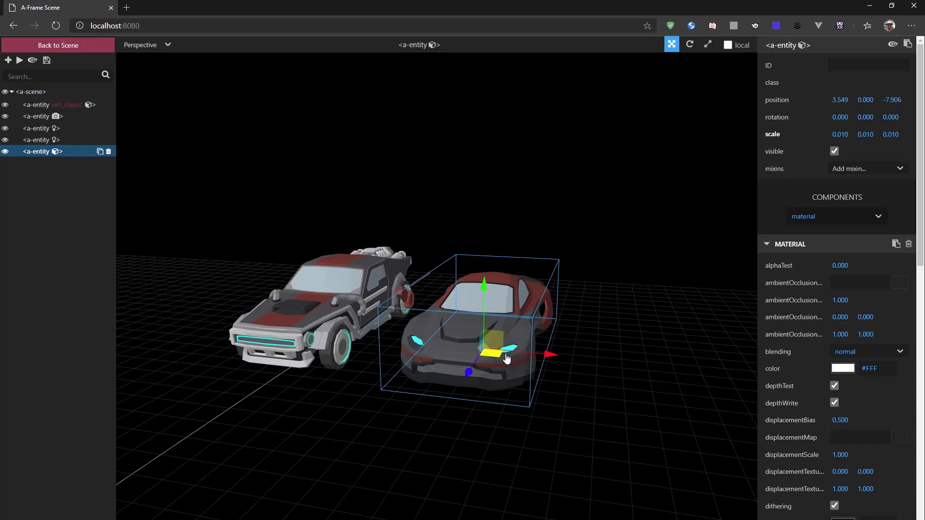
pyautogui.click(892, 46)
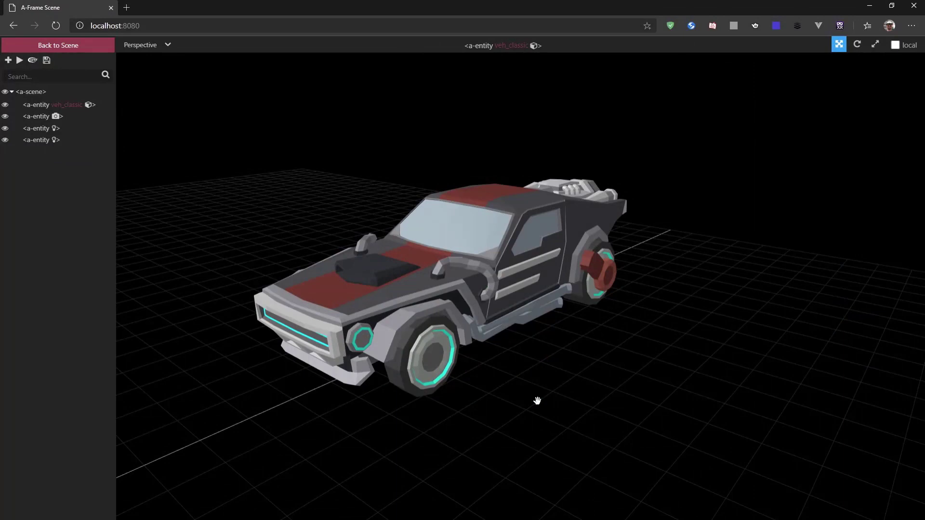
# Select the classic car and drag it closer to the camera, to position 0.295, 0, -4.111.
pyautogui.click(510, 294)
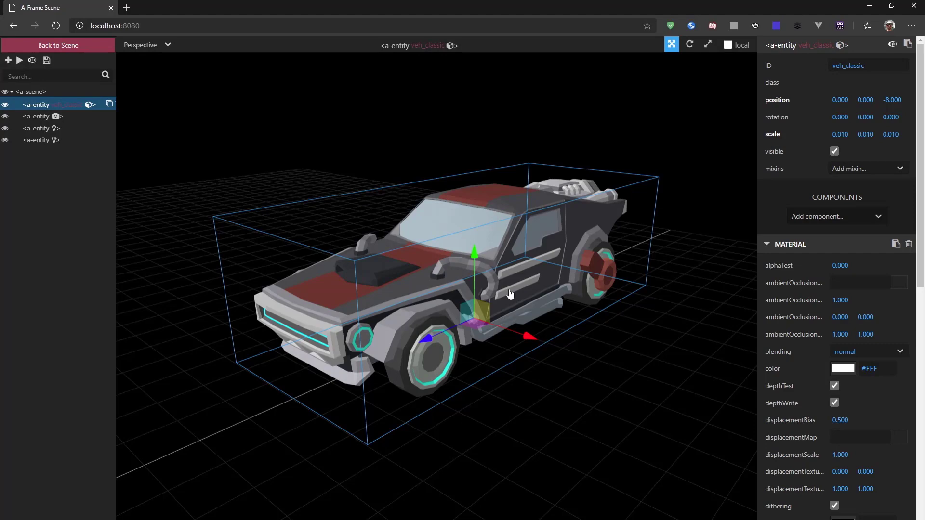
pyautogui.moveTo(510, 294); pyautogui.dragTo(422, 426)
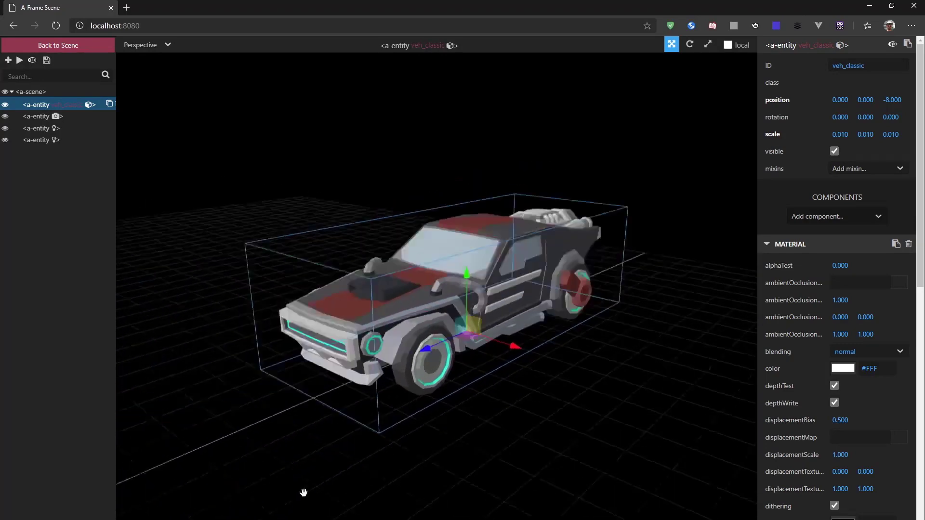
pyautogui.scroll(-2, 452, 462)
pyautogui.moveTo(444, 470); pyautogui.dragTo(537, 353, button='right')
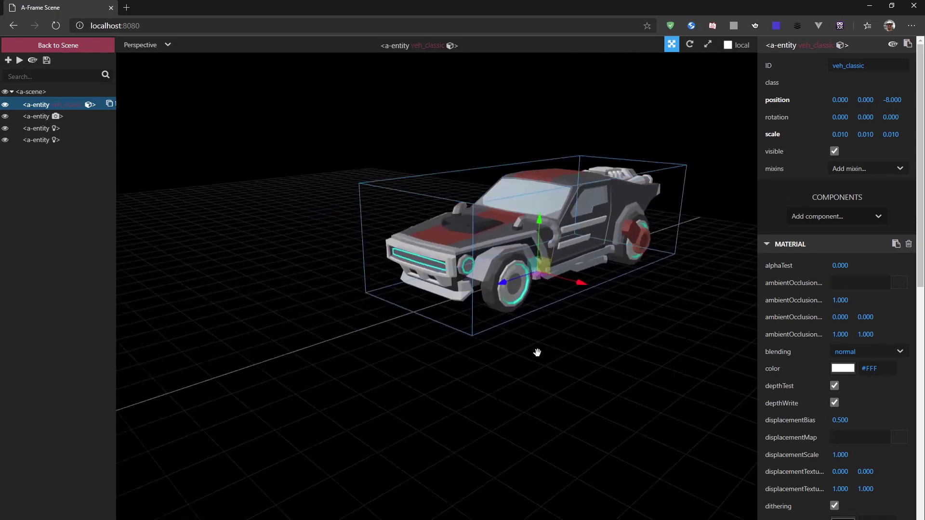
pyautogui.moveTo(537, 353); pyautogui.dragTo(355, 426)
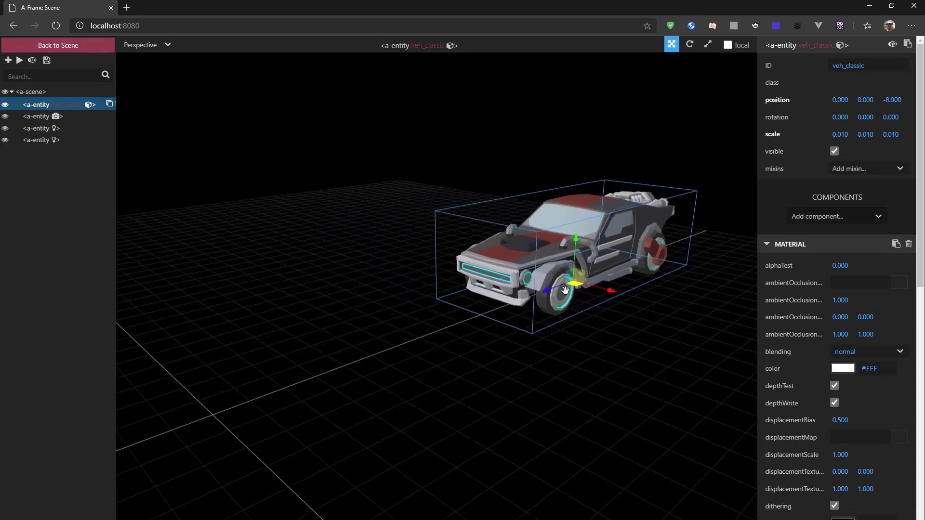
pyautogui.moveTo(565, 290); pyautogui.dragTo(455, 343)
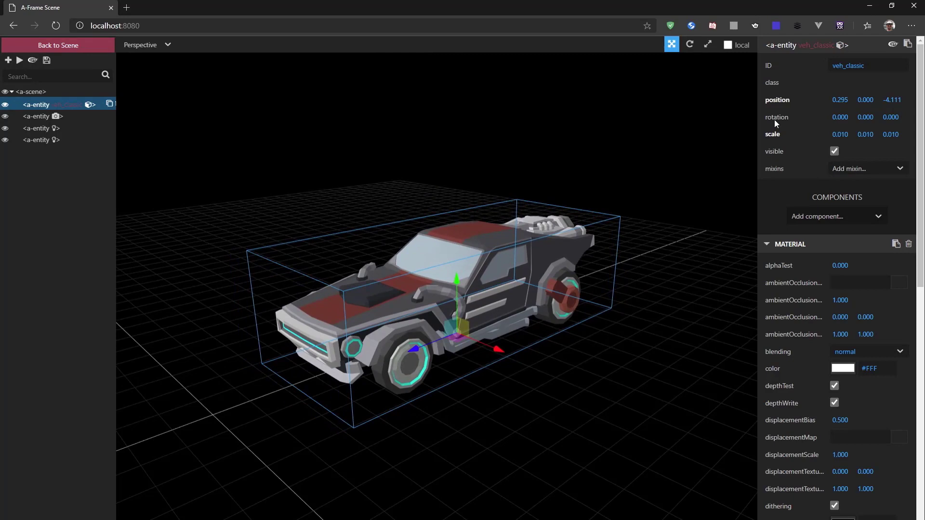
# Set the classic car's Y rotation to -45 and orbit around it to check.
pyautogui.moveTo(865, 117); pyautogui.dragTo(848, 517)
pyautogui.click(868, 116)
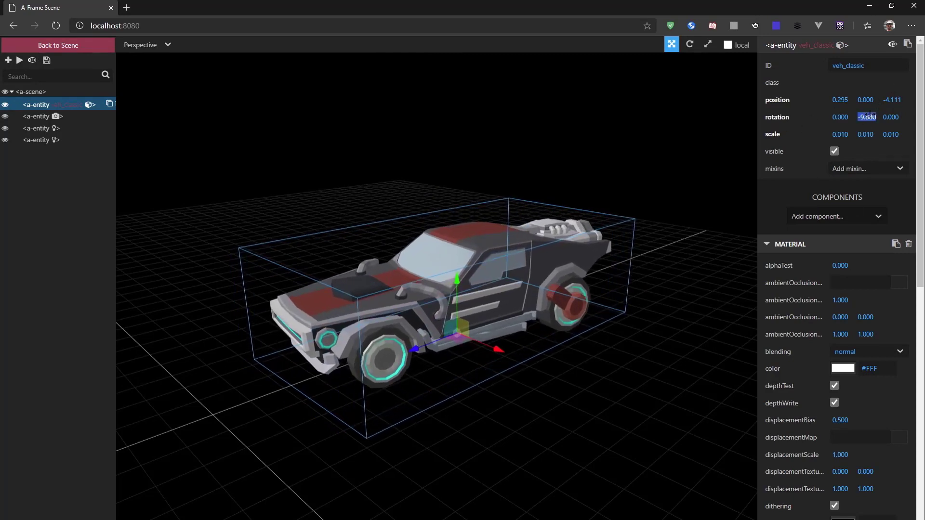
pyautogui.write('-45')
pyautogui.press('Tab')
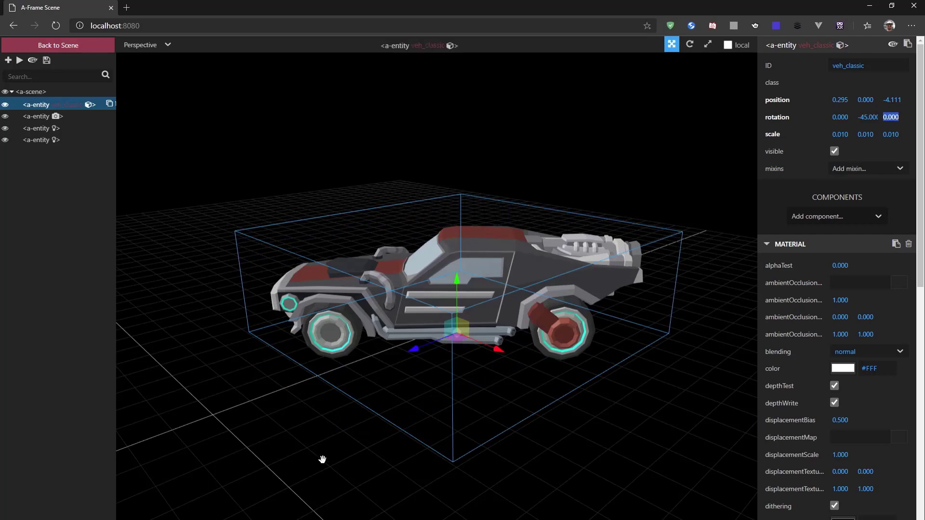
pyautogui.moveTo(322, 459); pyautogui.dragTo(490, 429)
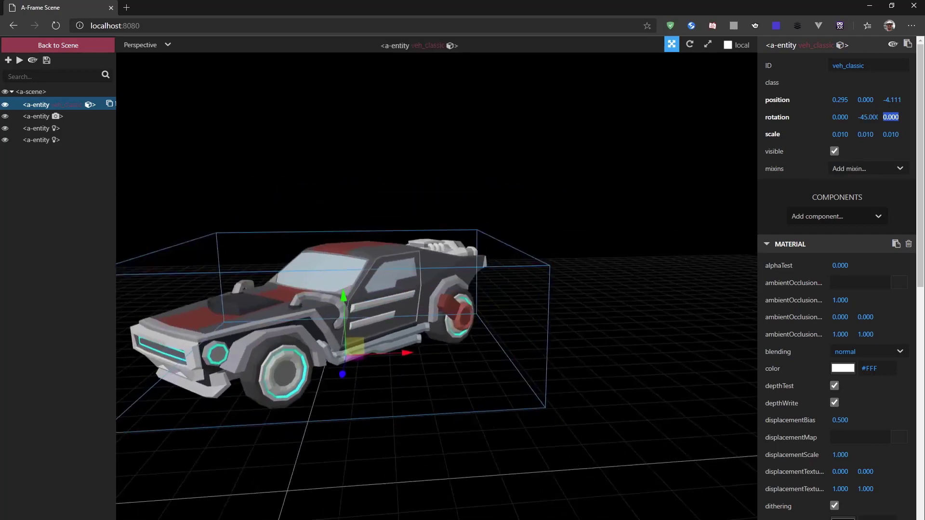
pyautogui.moveTo(440, 403); pyautogui.dragTo(565, 429)
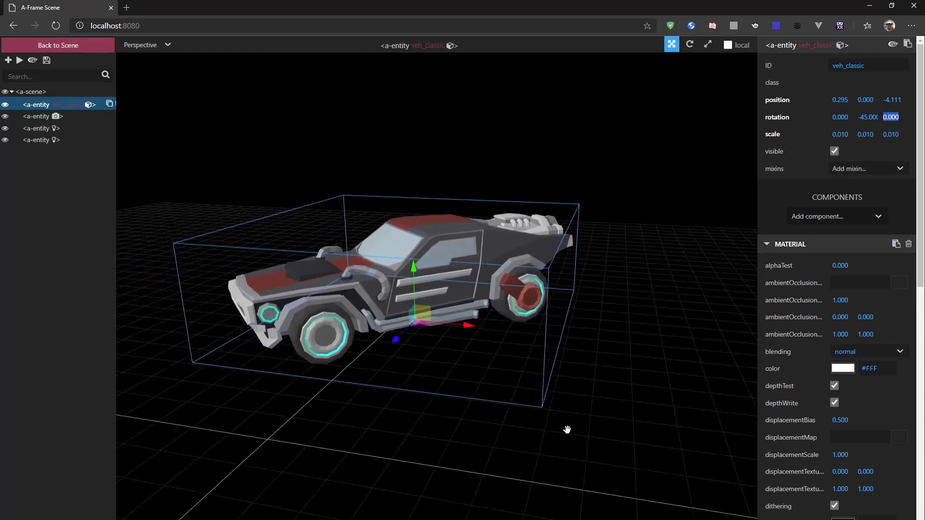
# Choose mtl3 as the classic car's material src texture.
pyautogui.scroll(-5, 822, 362)
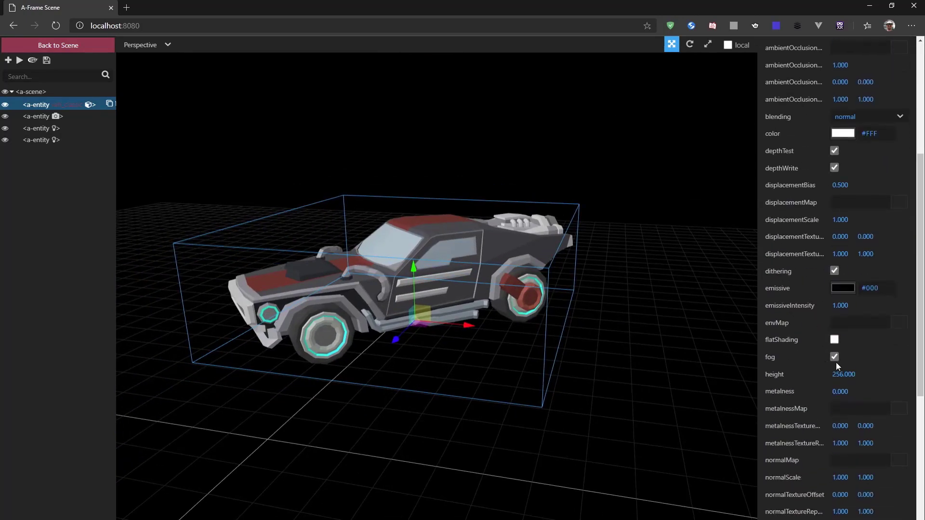
pyautogui.scroll(-6, 888, 361)
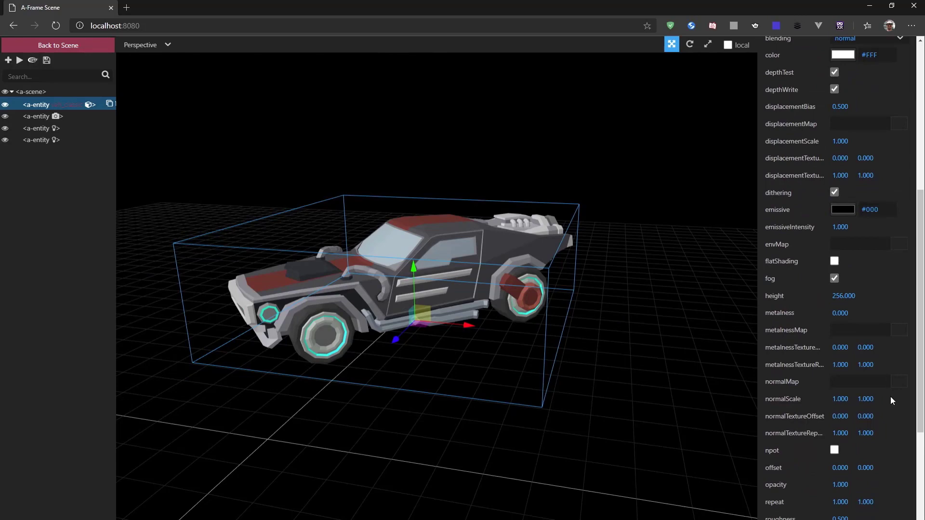
pyautogui.click(899, 404)
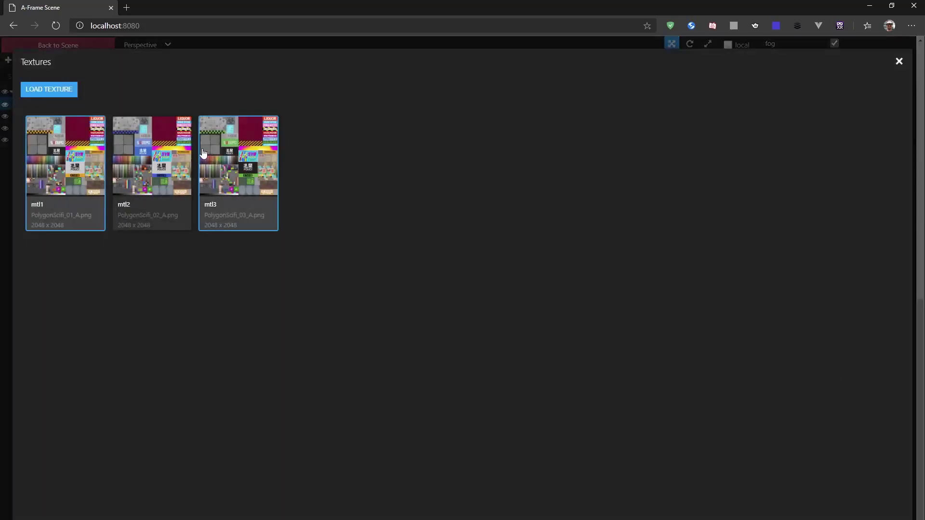
pyautogui.click(201, 148)
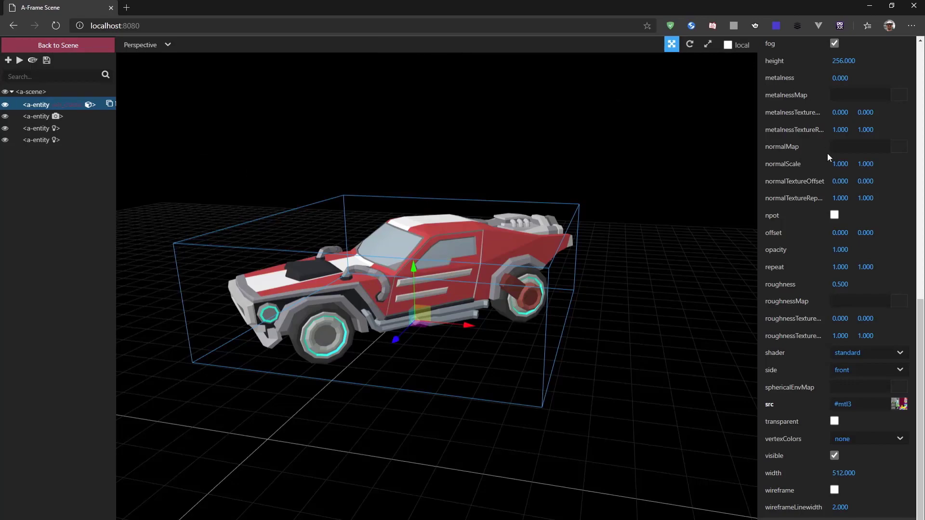
pyautogui.scroll(7, 828, 155)
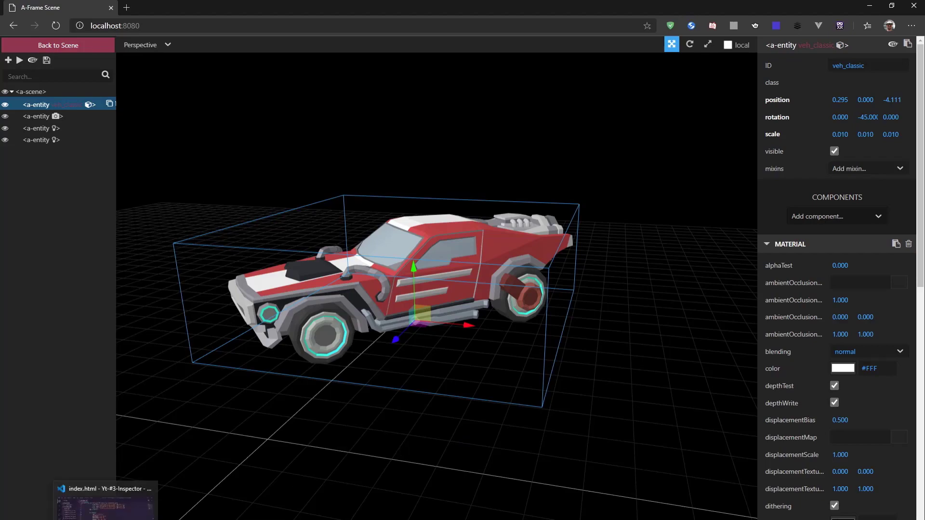
# Run aframe-watcher in the VS Code terminal to watch index.html on localhost:51234.
pyautogui.click(99, 501)
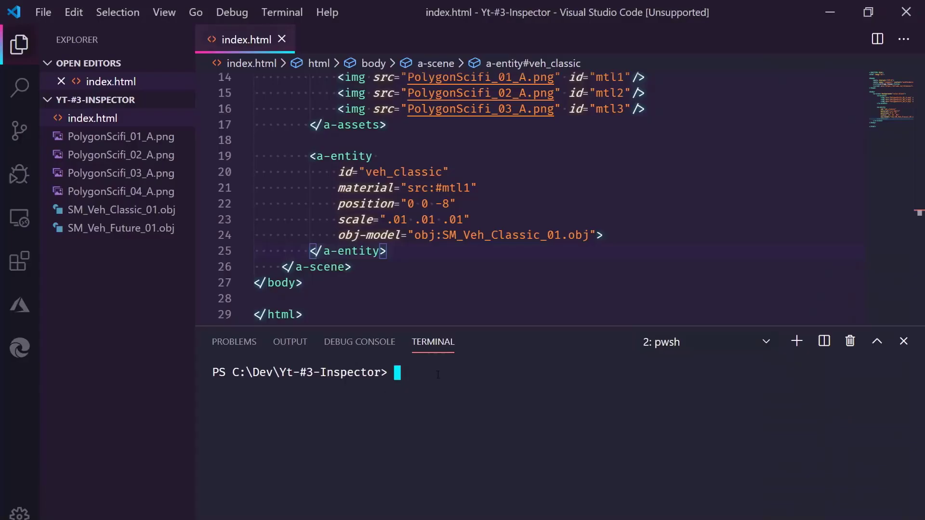
pyautogui.write('aframe-watcher')
pyautogui.press('Return')
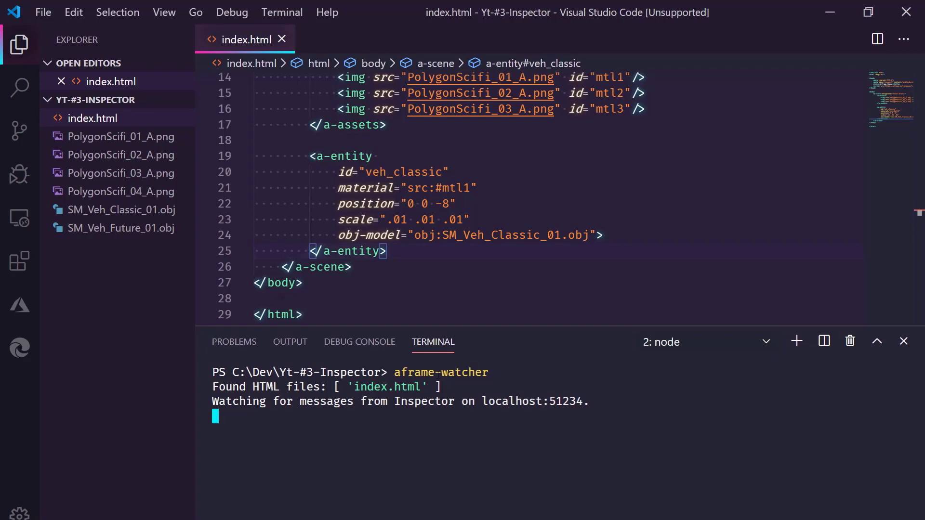
# Send the #veh_classic position, rotation and mtl3 material edits from the Inspector to aframe-watcher.
pyautogui.click(92, 510)
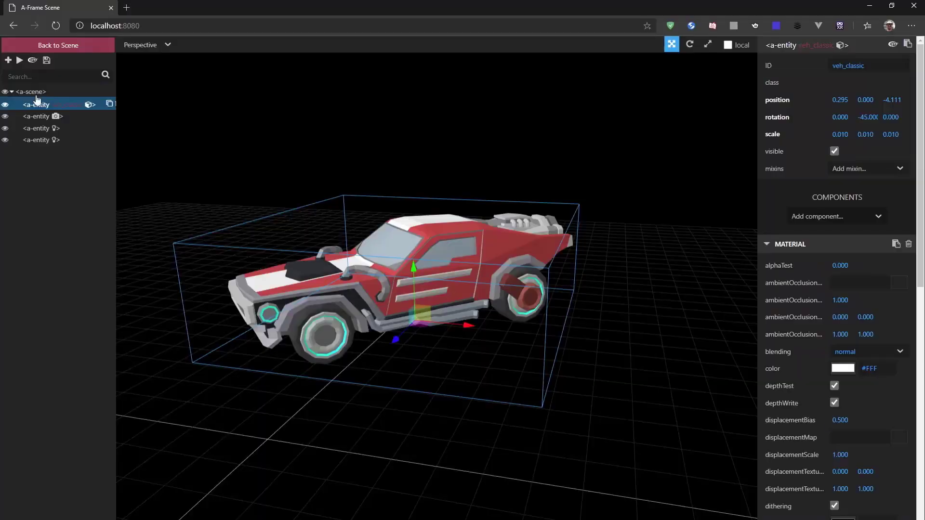
pyautogui.click(46, 60)
pyautogui.click(148, 509)
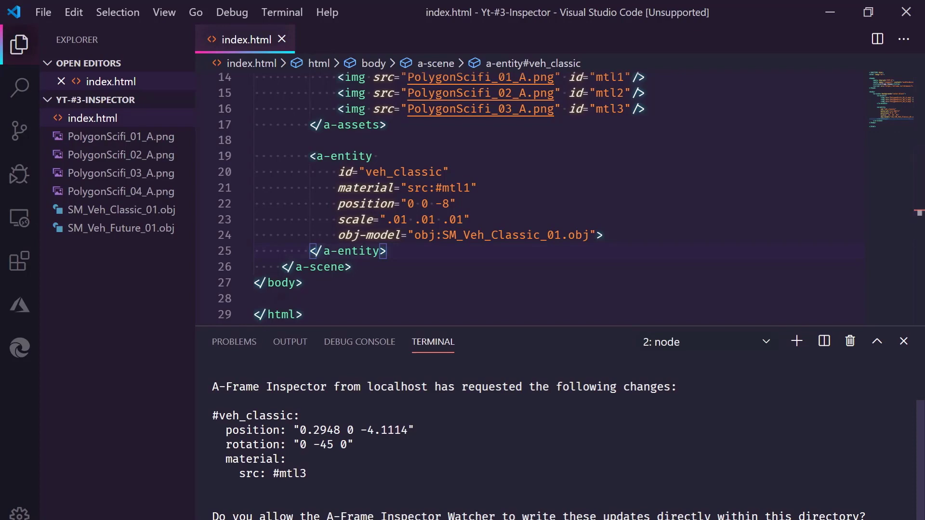
# Approve the write, then check #veh_classic in index.html: rotation 0 -45 0, #mtl3, position 0.2948 0 -4.1114.
pyautogui.press('Return')
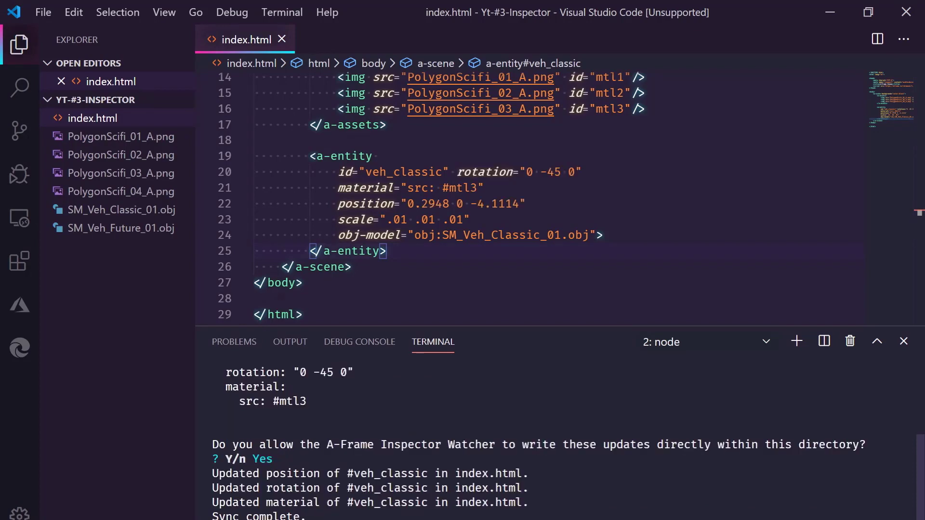
pyautogui.click(555, 285)
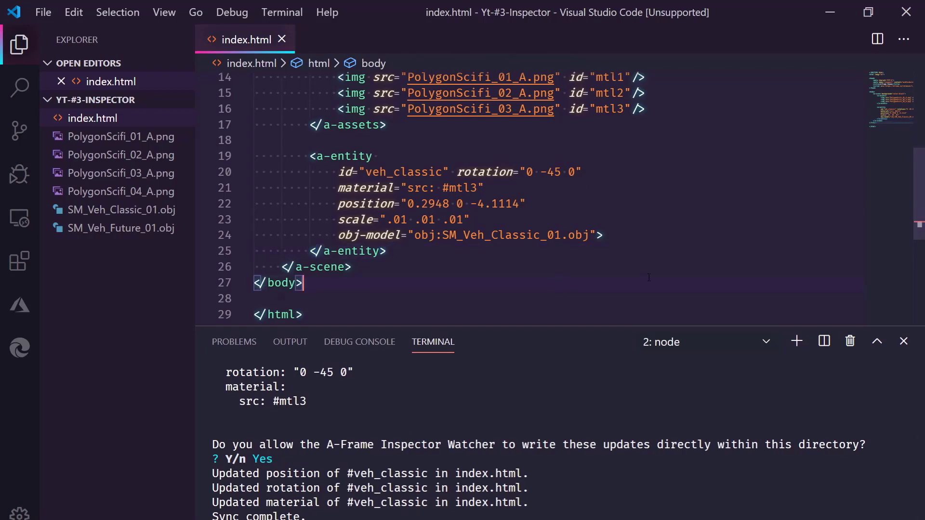
pyautogui.moveTo(338, 172); pyautogui.dragTo(457, 172)
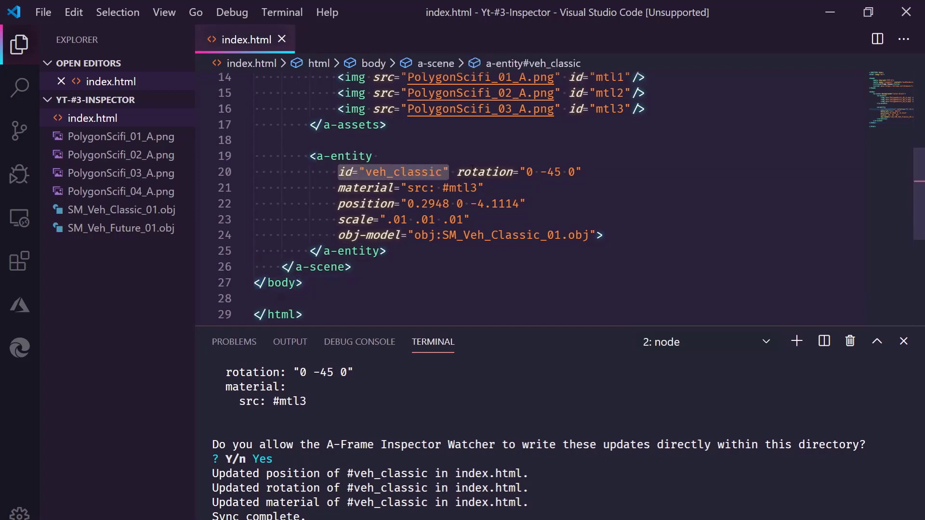